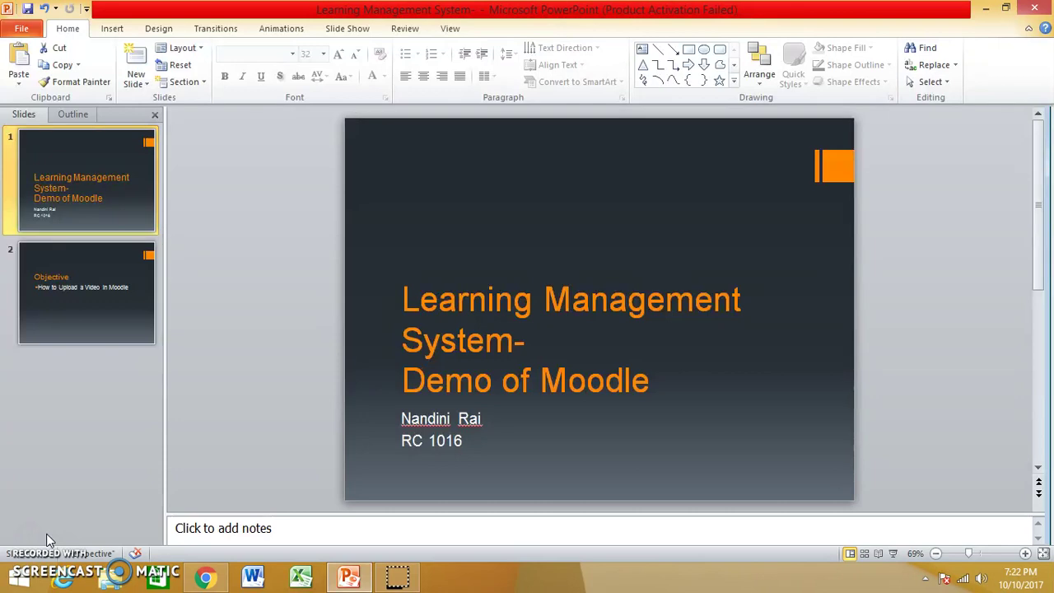
# Step: Display slide 2, the Objective slide, of the Learning Management System presentation
pyautogui.click(72, 287)
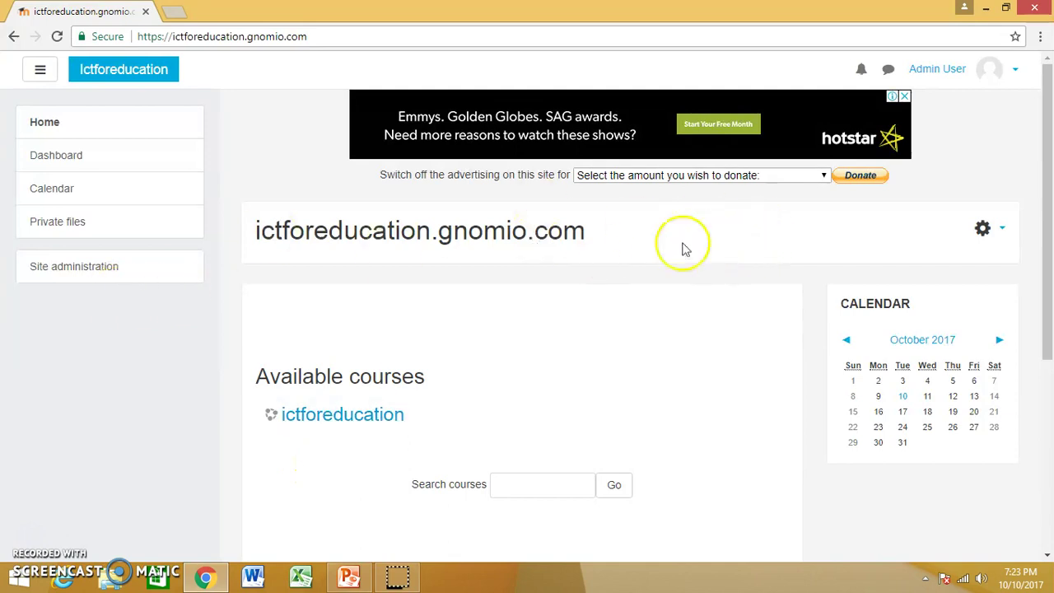
# Step: Turn editing on from the site gear menu and open the ictforeducation course
pyautogui.click(997, 234)
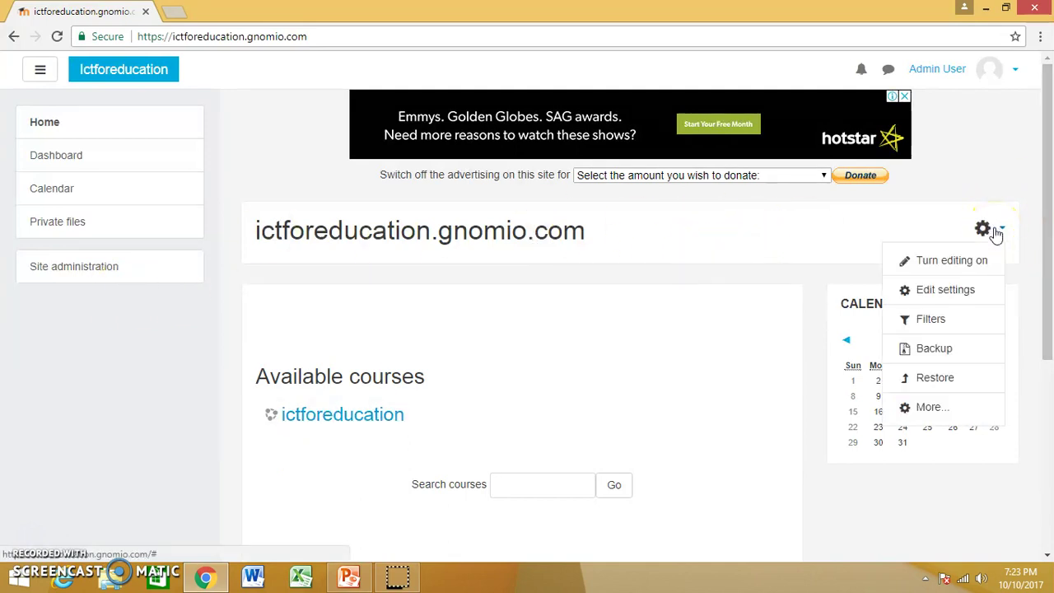
pyautogui.click(956, 261)
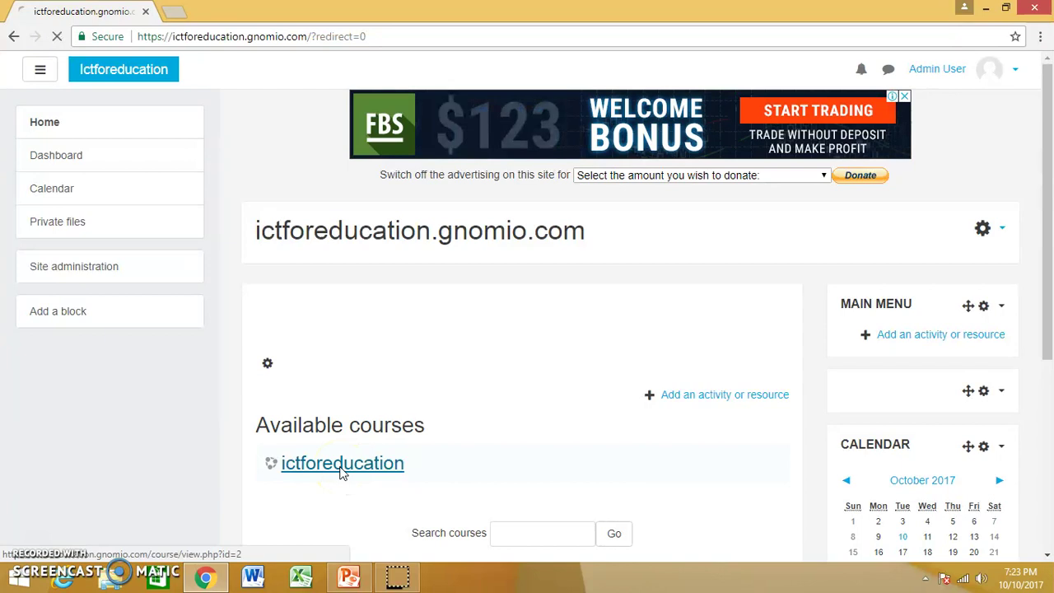
pyautogui.click(342, 464)
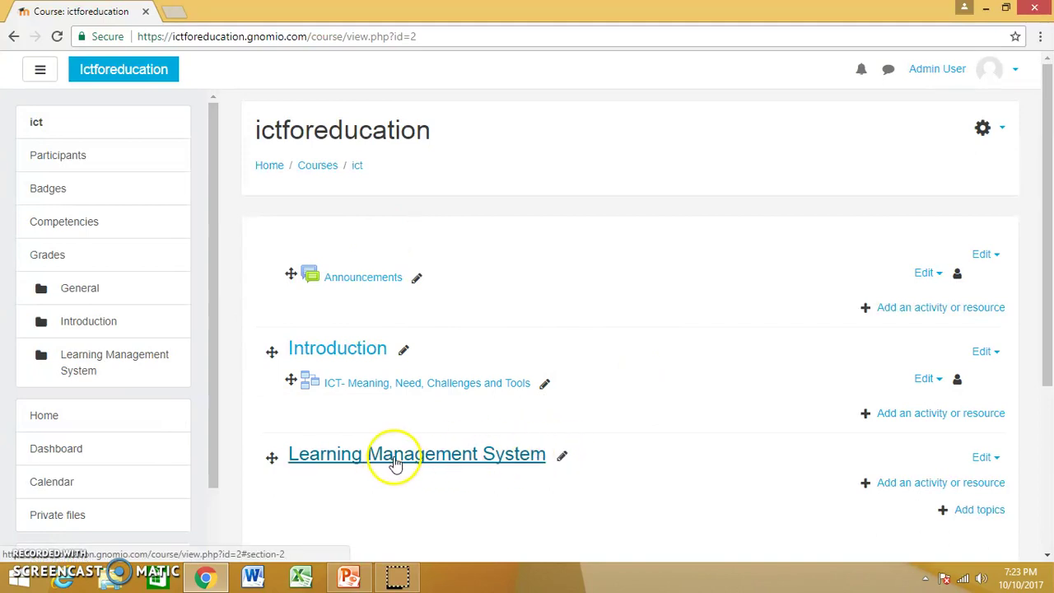
# Step: Add a Lesson activity to the Learning Management System section
pyautogui.click(919, 487)
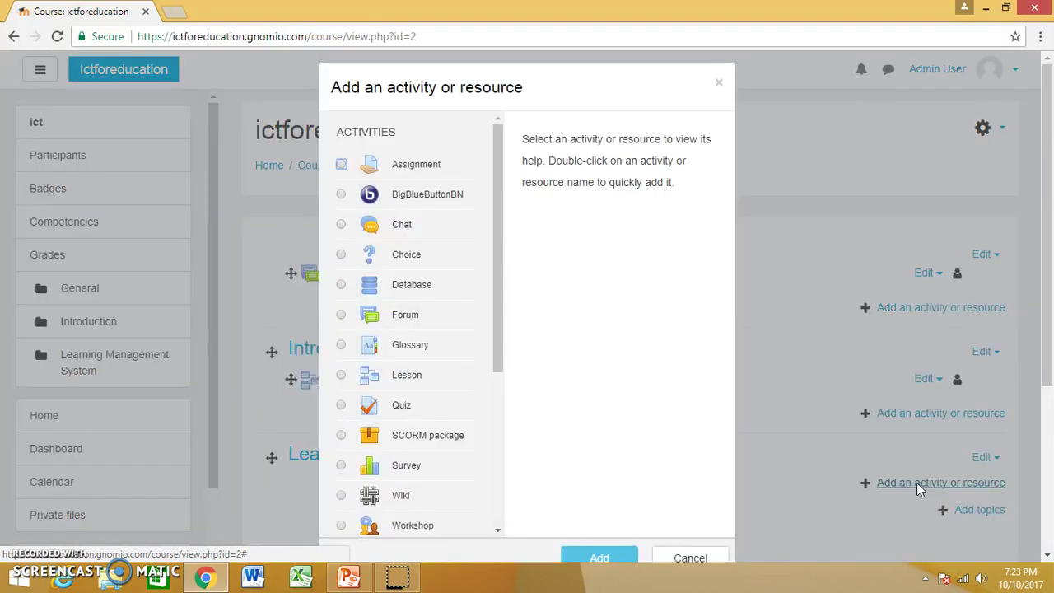
pyautogui.click(375, 377)
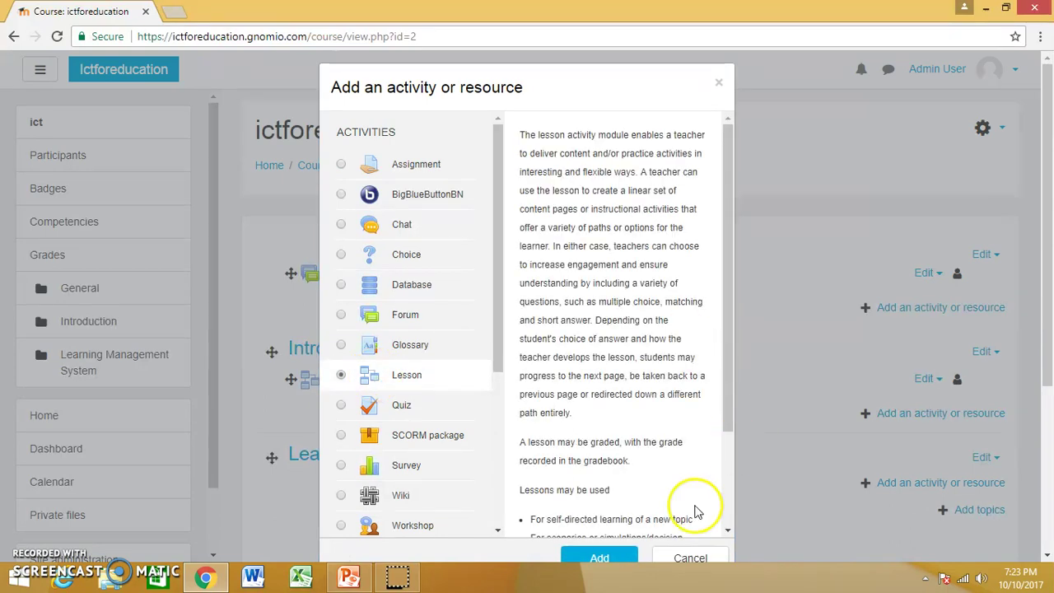
pyautogui.click(593, 560)
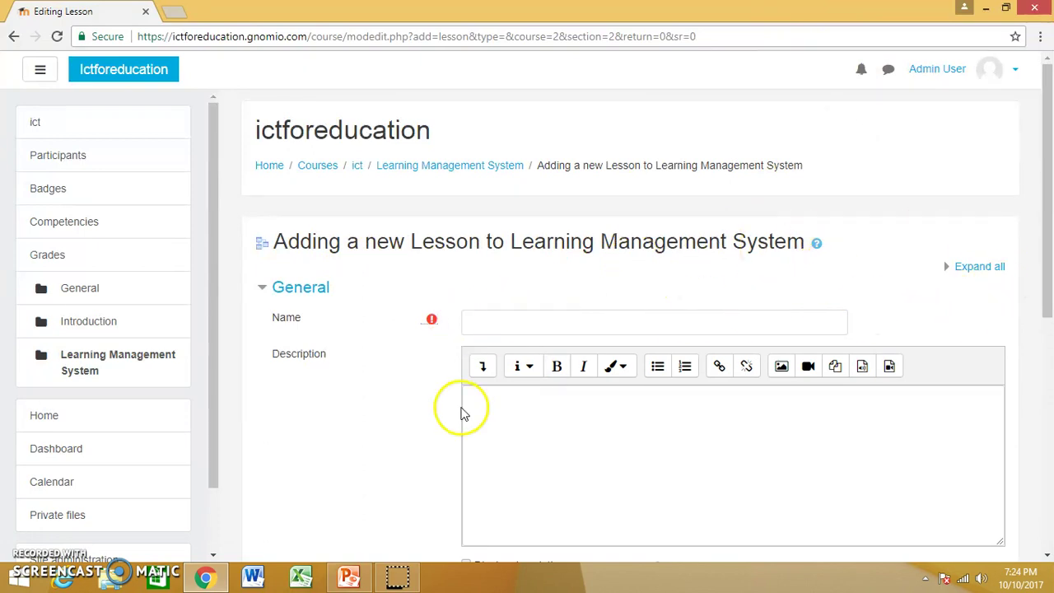
pyautogui.click(516, 324)
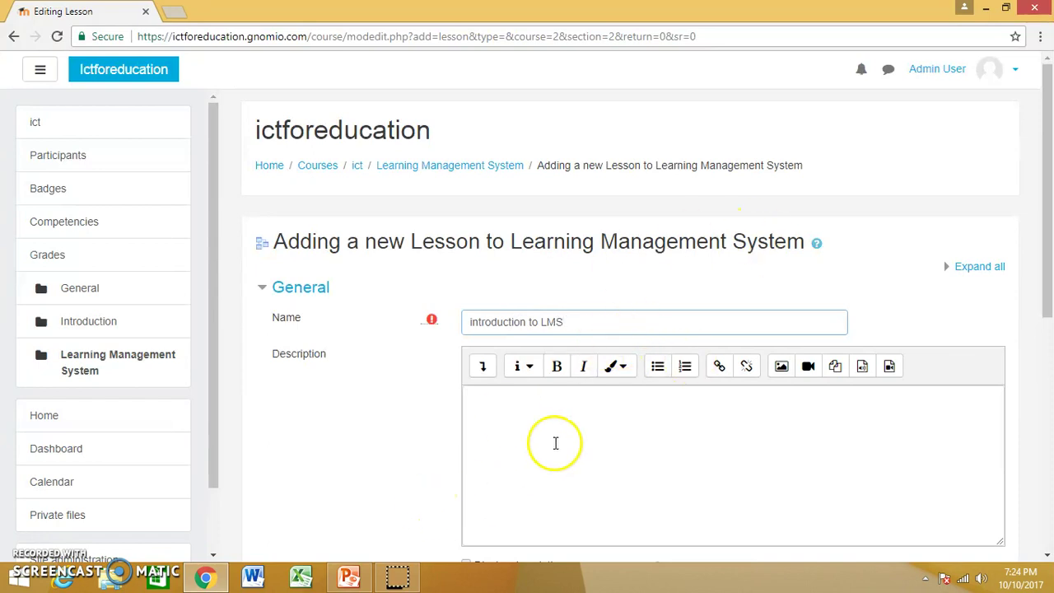
pyautogui.click(808, 366)
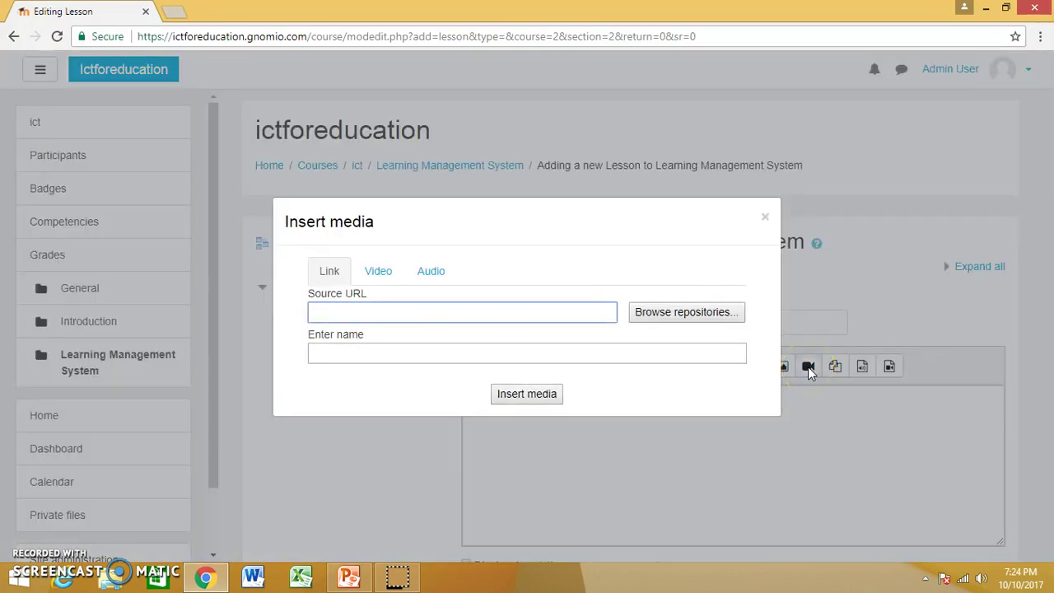
pyautogui.click(382, 272)
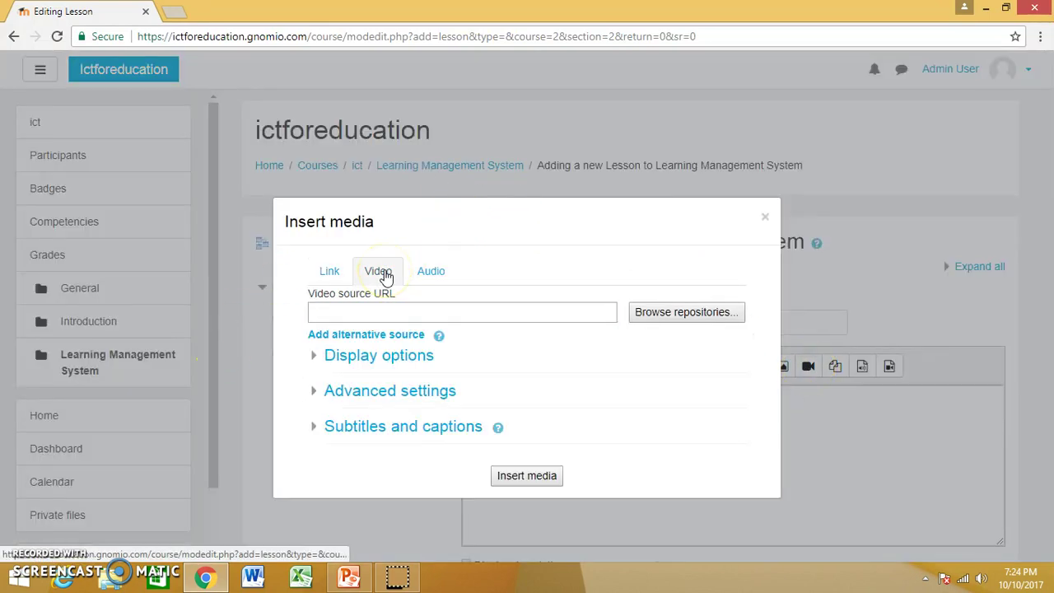
pyautogui.click(353, 312)
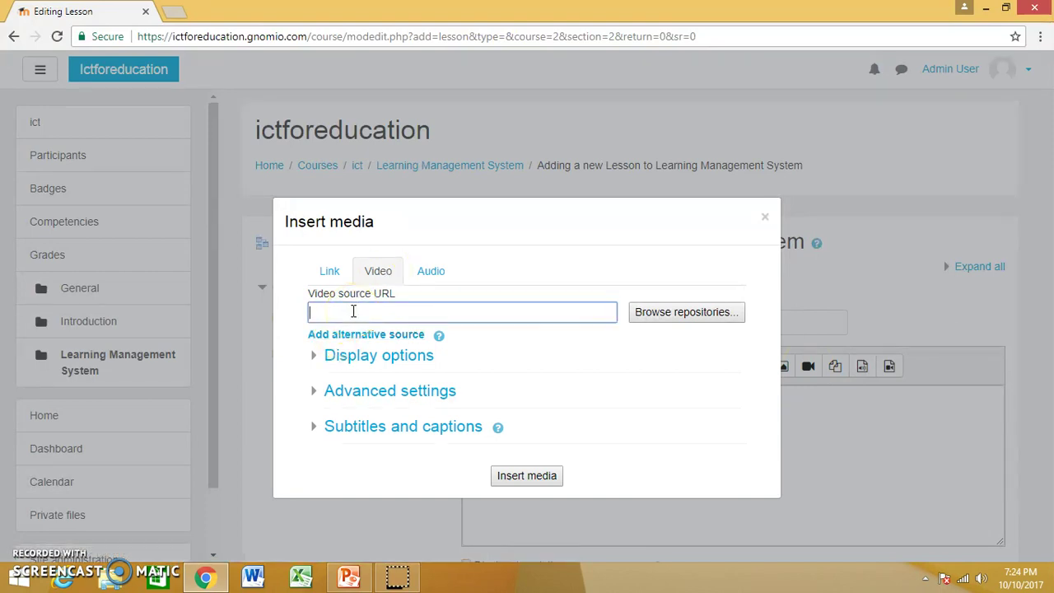
pyautogui.write('https://youtu.be/X0Fs7ixFrGY')
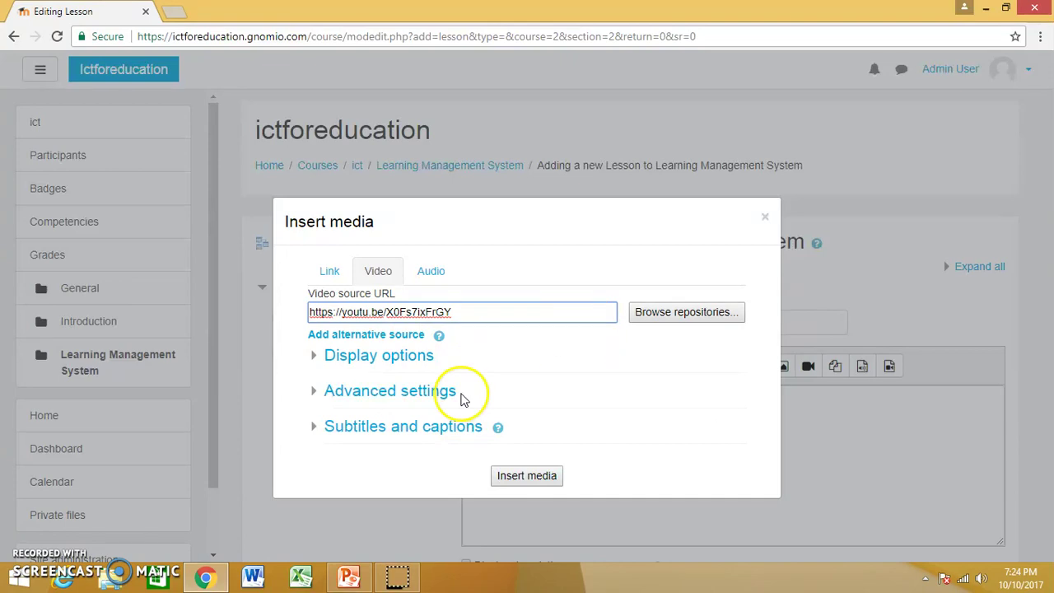
pyautogui.click(526, 476)
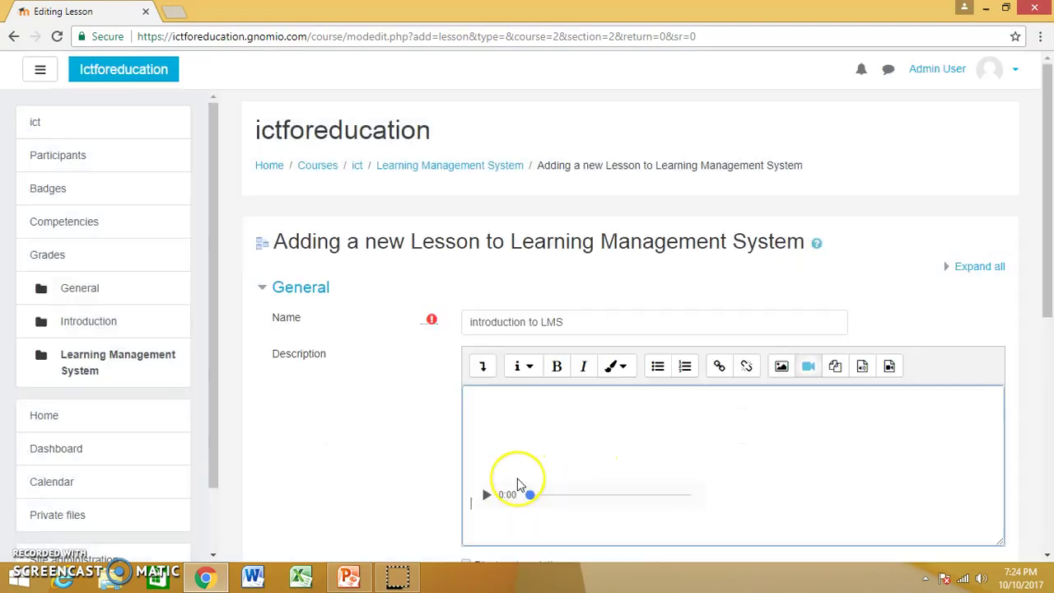
# Step: Enable the Available from and Deadline dates in the lesson's Availability settings
pyautogui.click(1046, 558)
pyautogui.click(1047, 557)
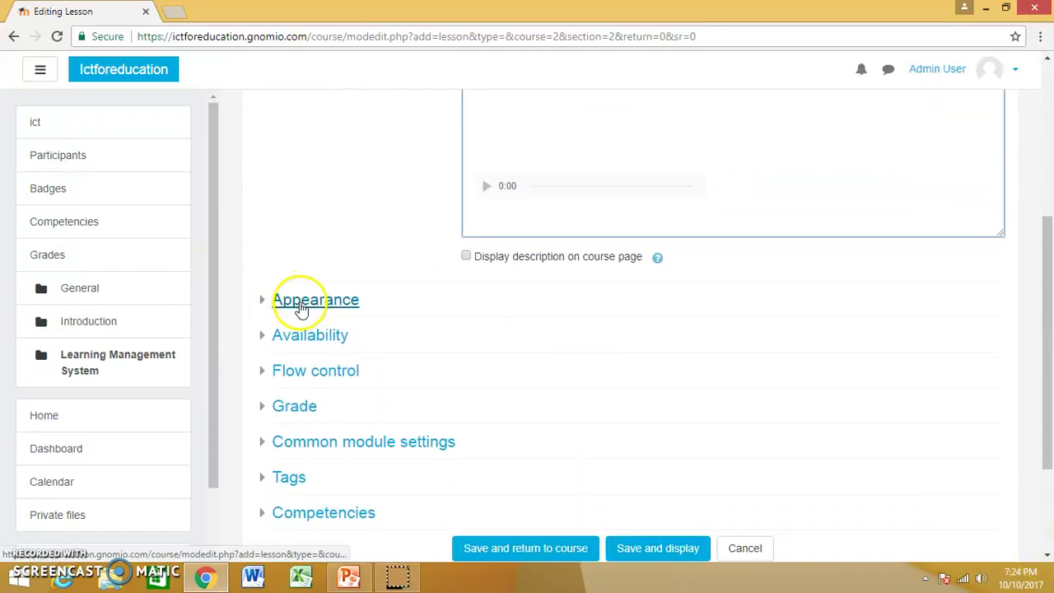
pyautogui.click(302, 307)
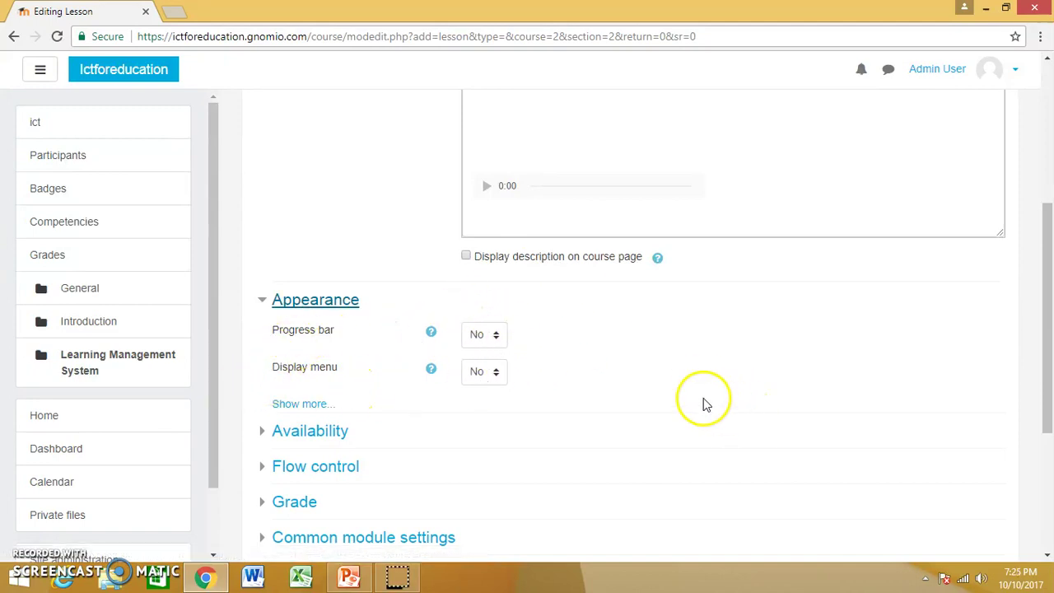
pyautogui.click(329, 443)
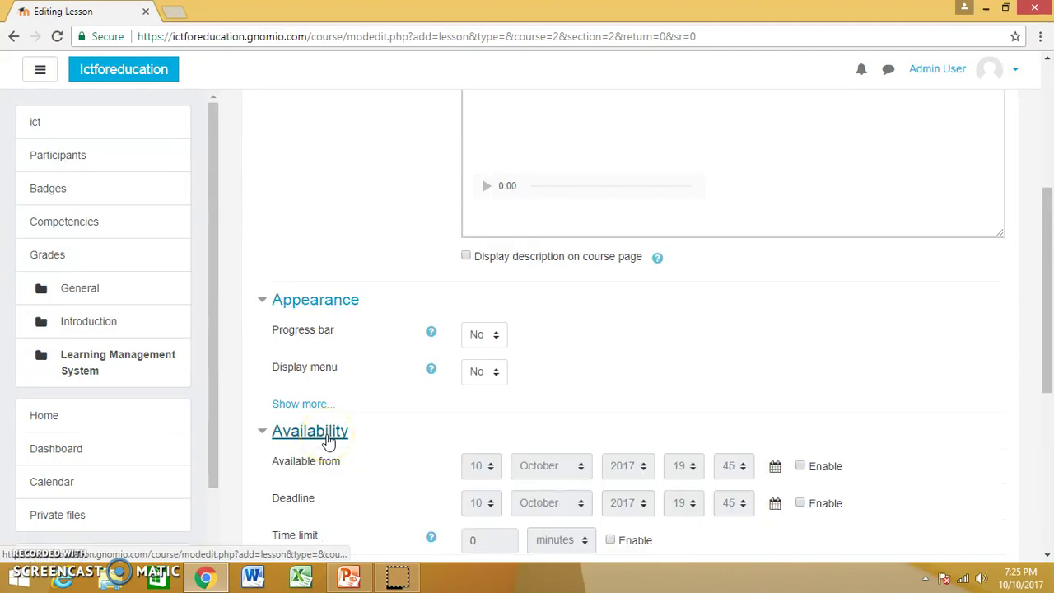
pyautogui.click(800, 467)
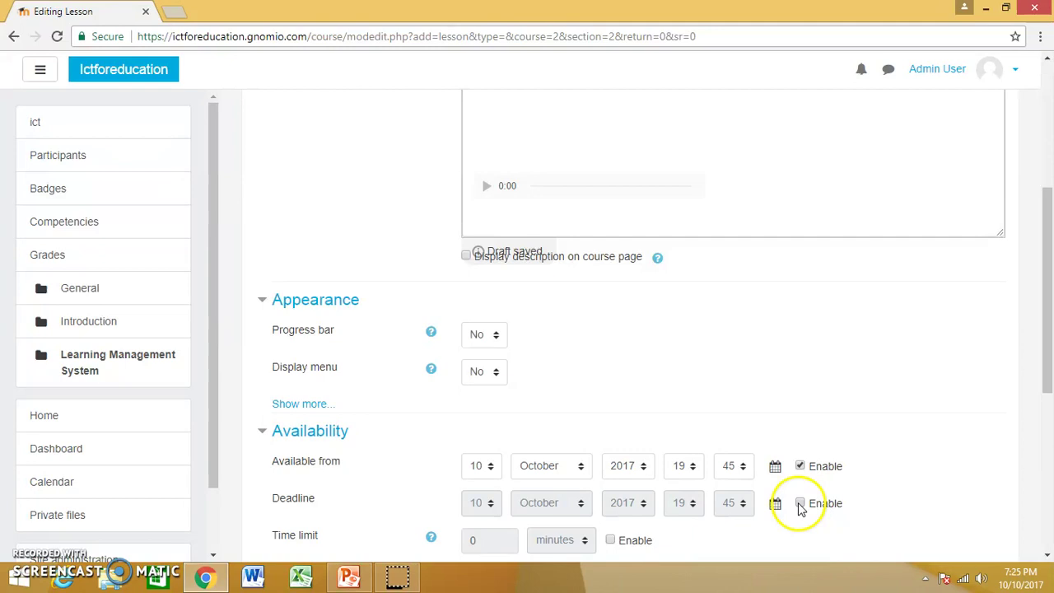
pyautogui.click(801, 503)
# Step: Set the Deadline year to 2020, making the deadline 10 October 2020 19:45
pyautogui.click(1048, 558)
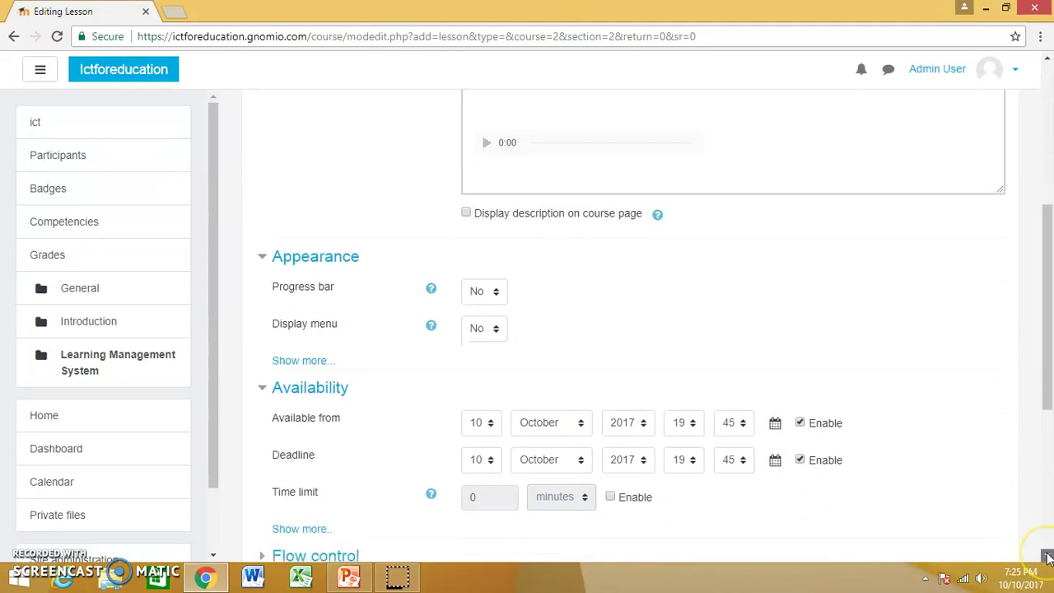
pyautogui.click(1048, 557)
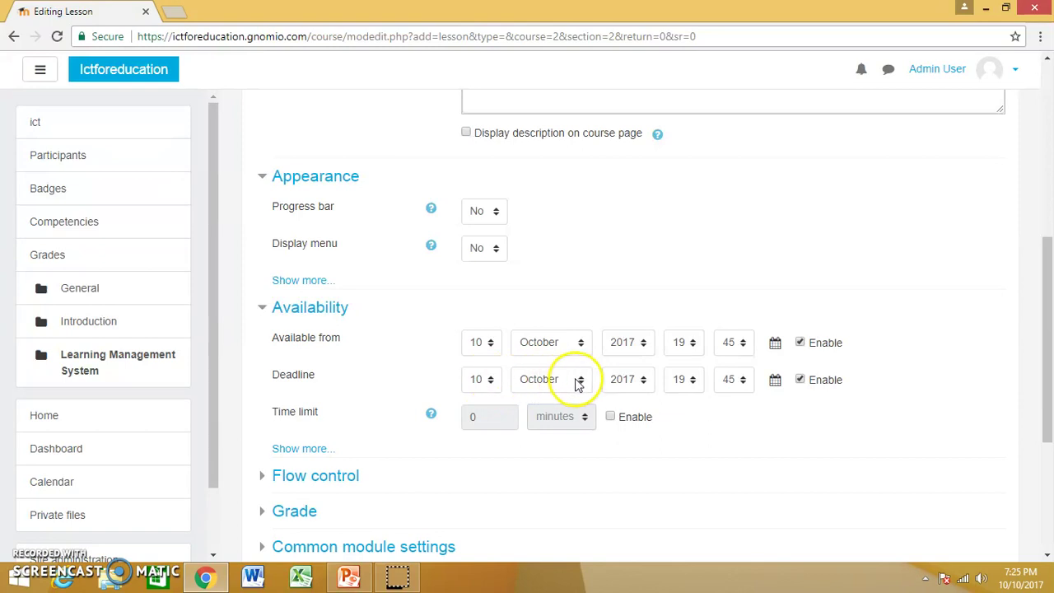
pyautogui.click(647, 382)
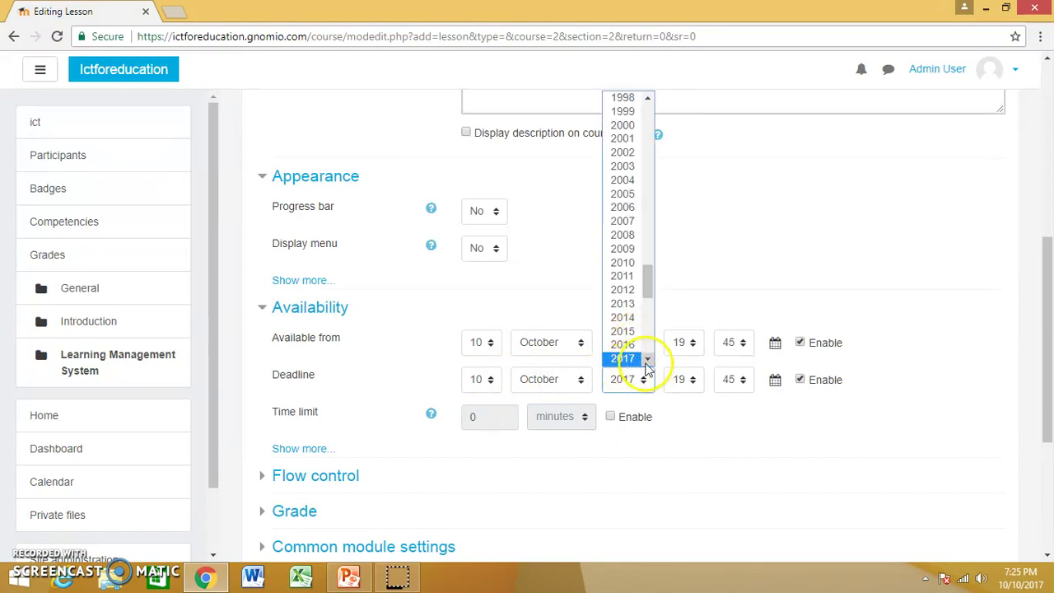
pyautogui.scroll(-2, 648, 365)
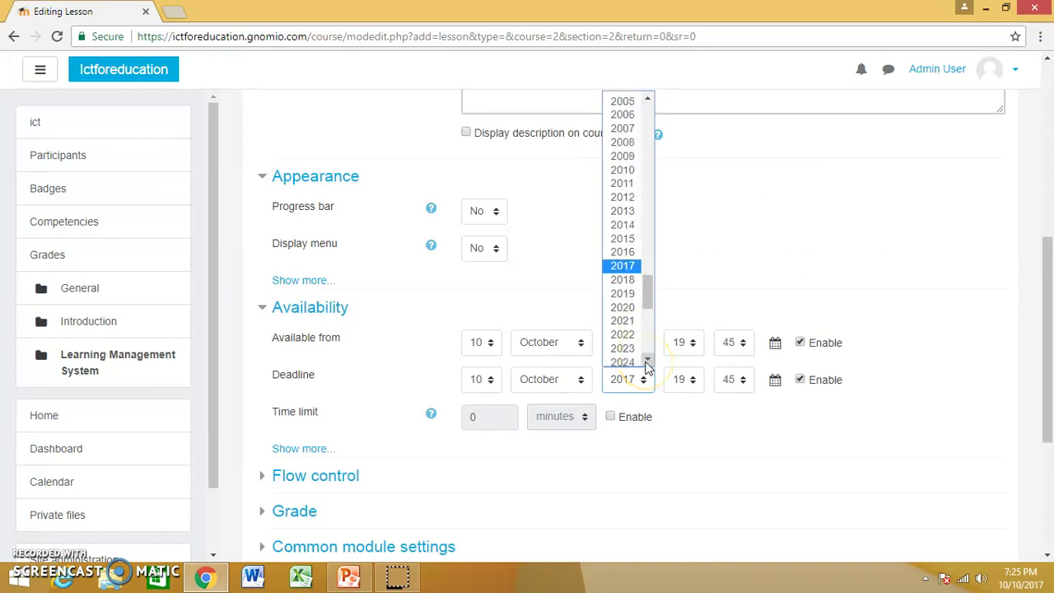
pyautogui.click(633, 308)
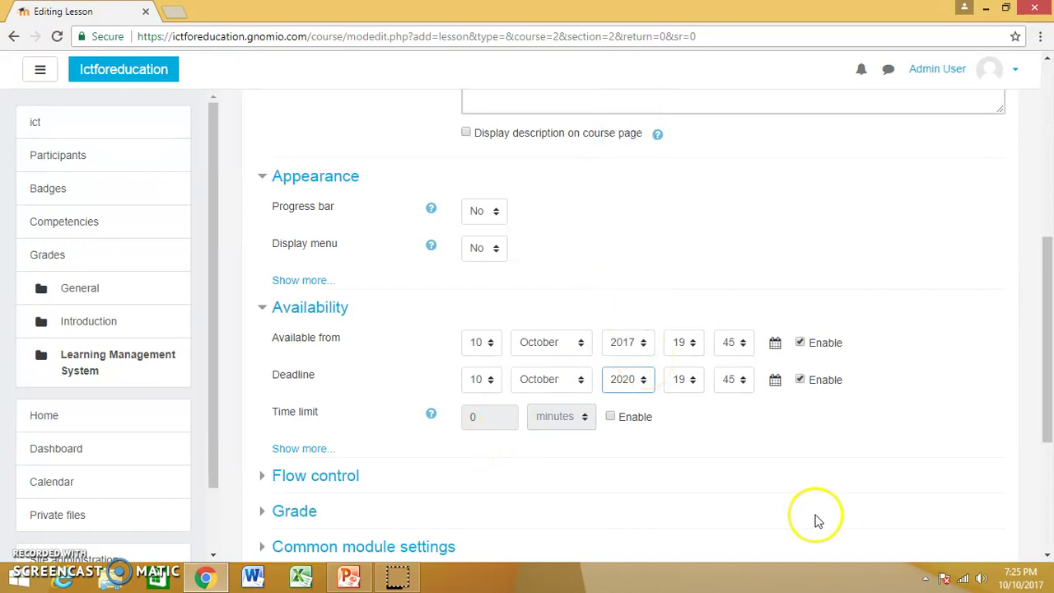
pyautogui.click(1048, 556)
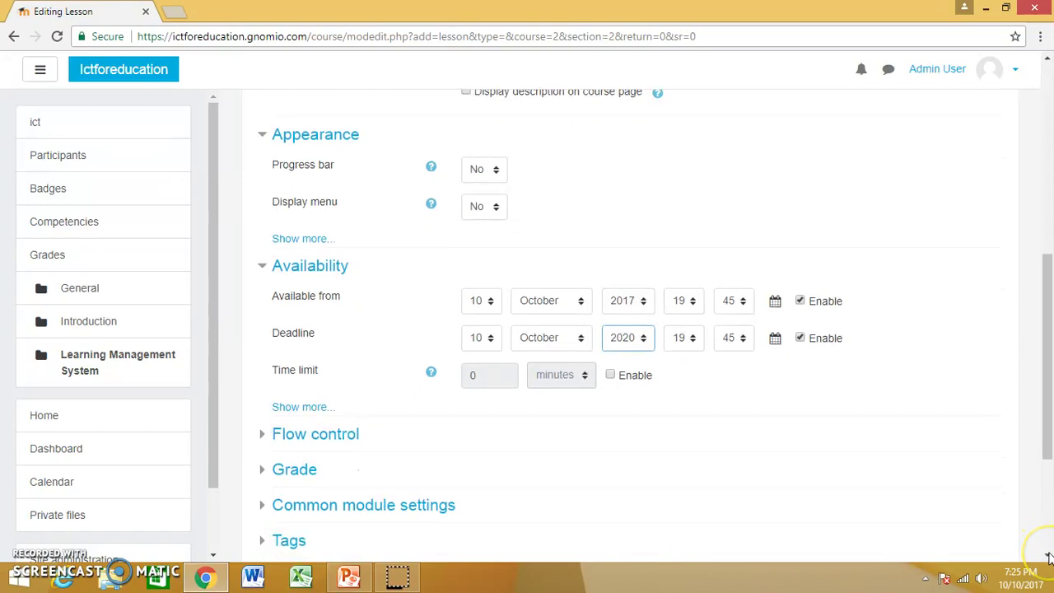
pyautogui.scroll(-1, 909, 468)
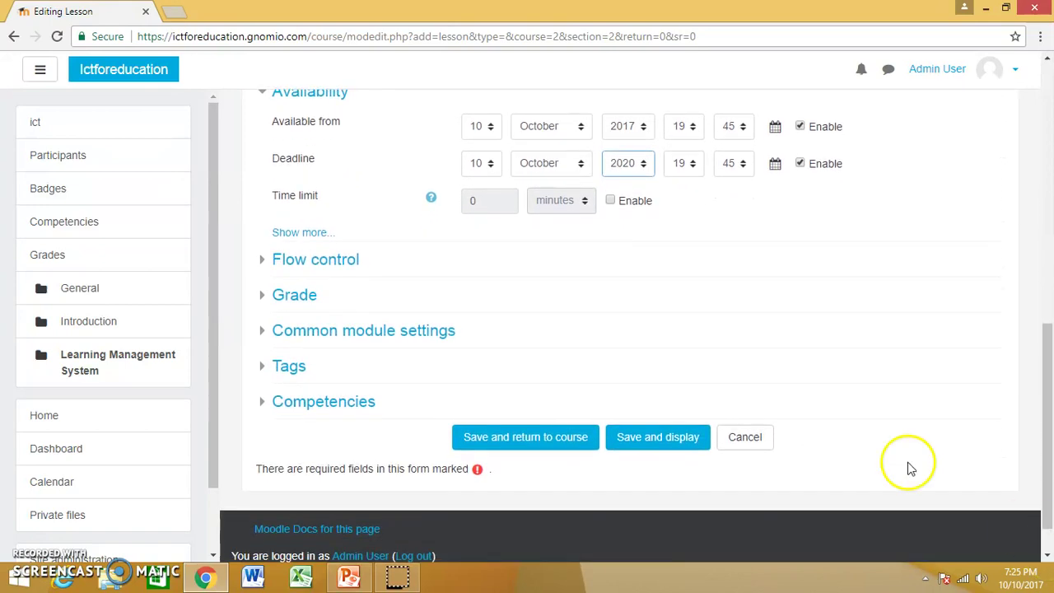
# Step: Save and return to the course, then open the 'introduction to LMS' lesson on its Edit tab
pyautogui.click(575, 437)
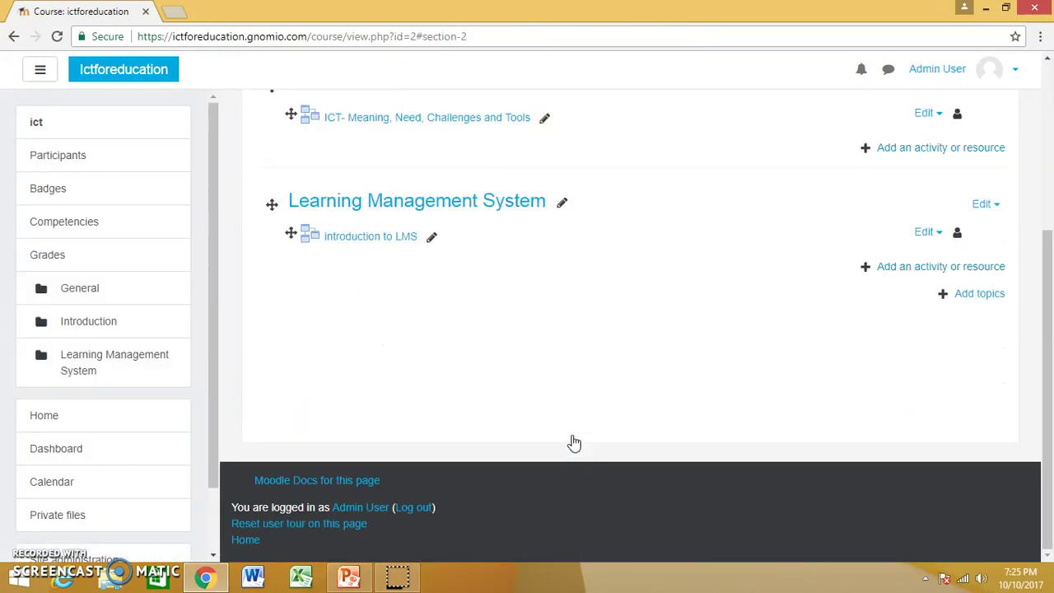
pyautogui.click(368, 237)
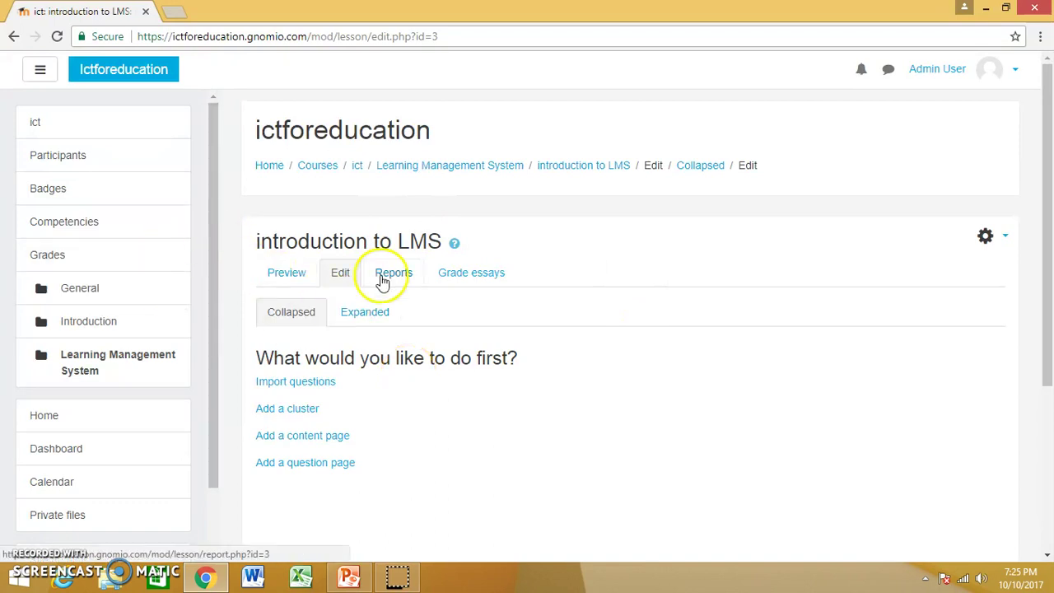
pyautogui.click(296, 277)
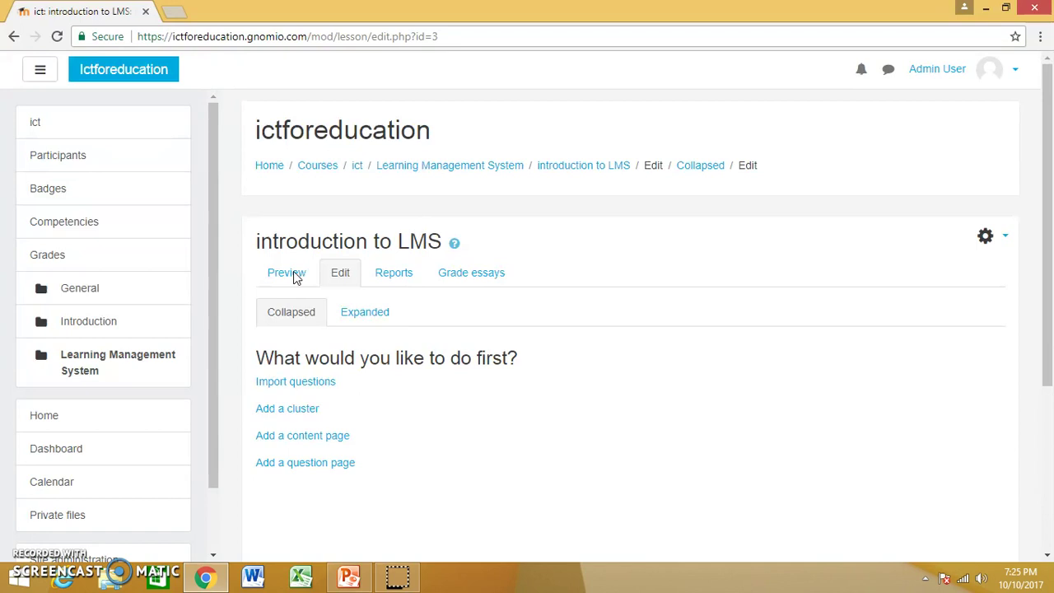
pyautogui.click(294, 278)
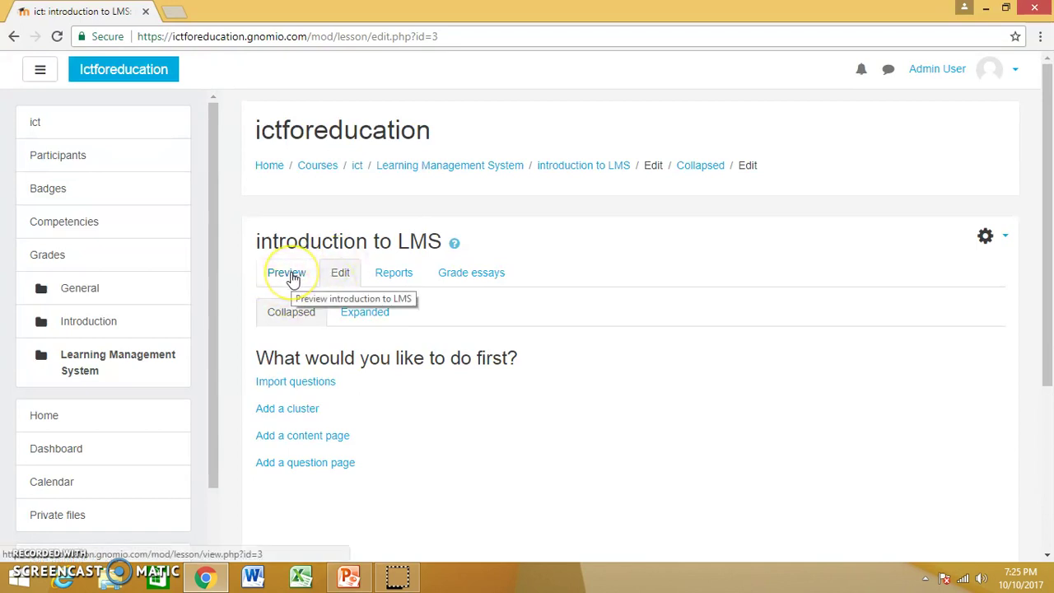
pyautogui.click(298, 275)
pyautogui.click(341, 271)
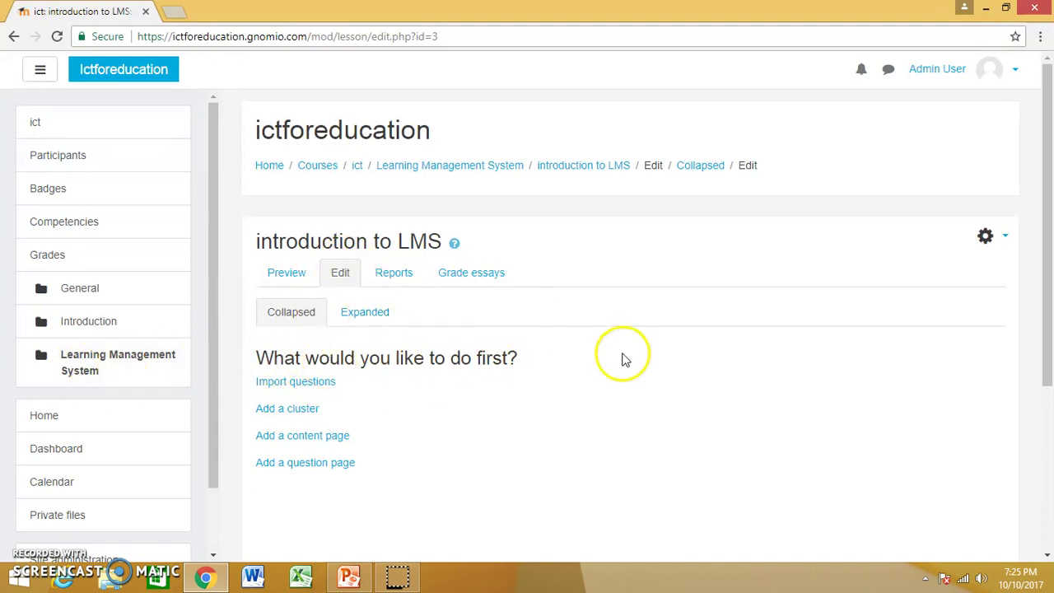
pyautogui.click(313, 442)
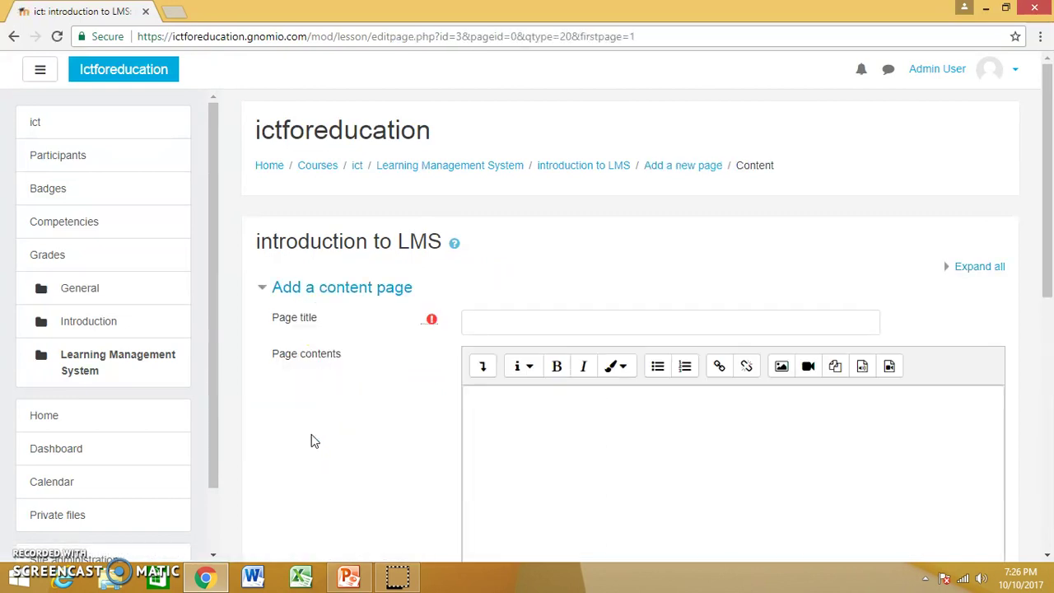
pyautogui.click(569, 319)
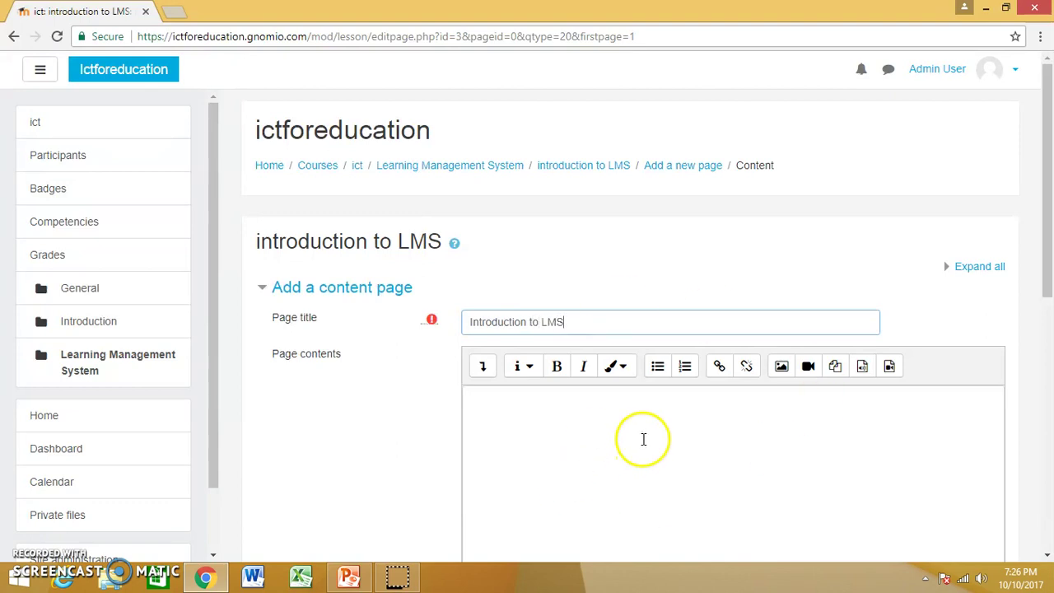
pyautogui.click(808, 368)
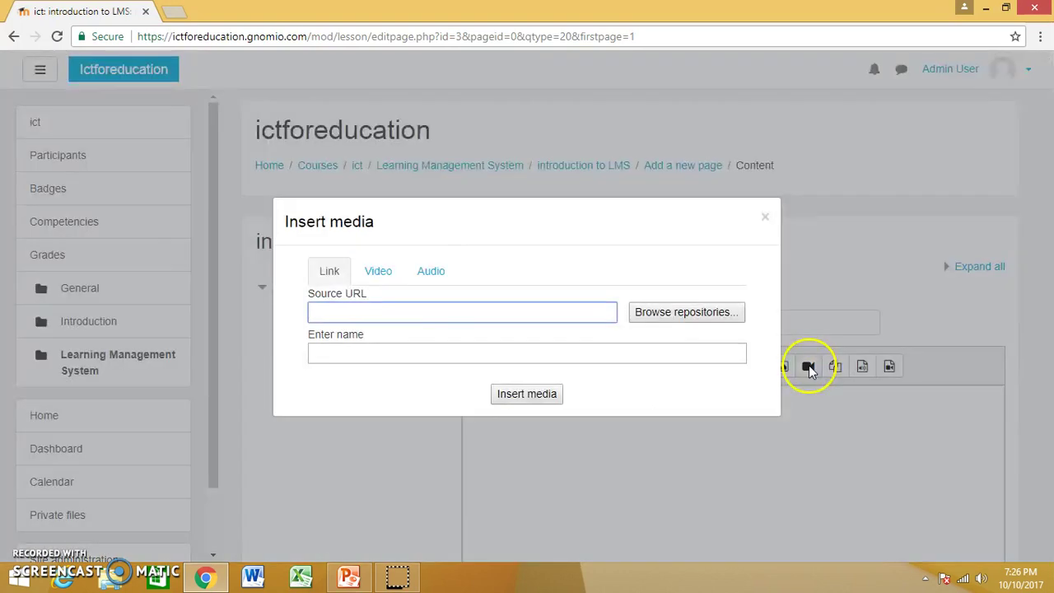
pyautogui.click(389, 283)
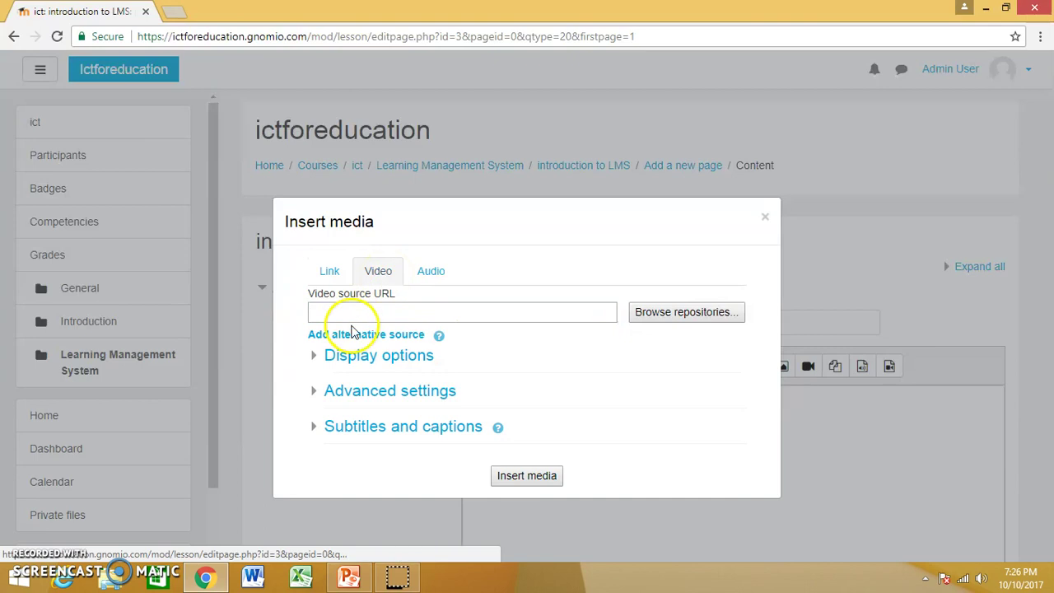
pyautogui.click(366, 314)
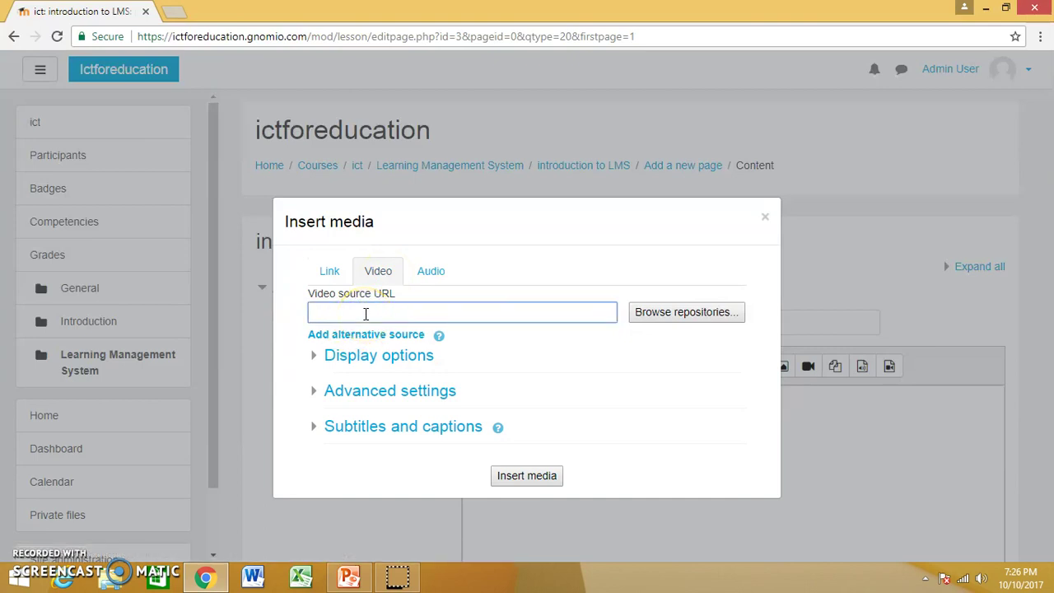
pyautogui.write('https://youtu.be/X0Fs7ixFrGY')
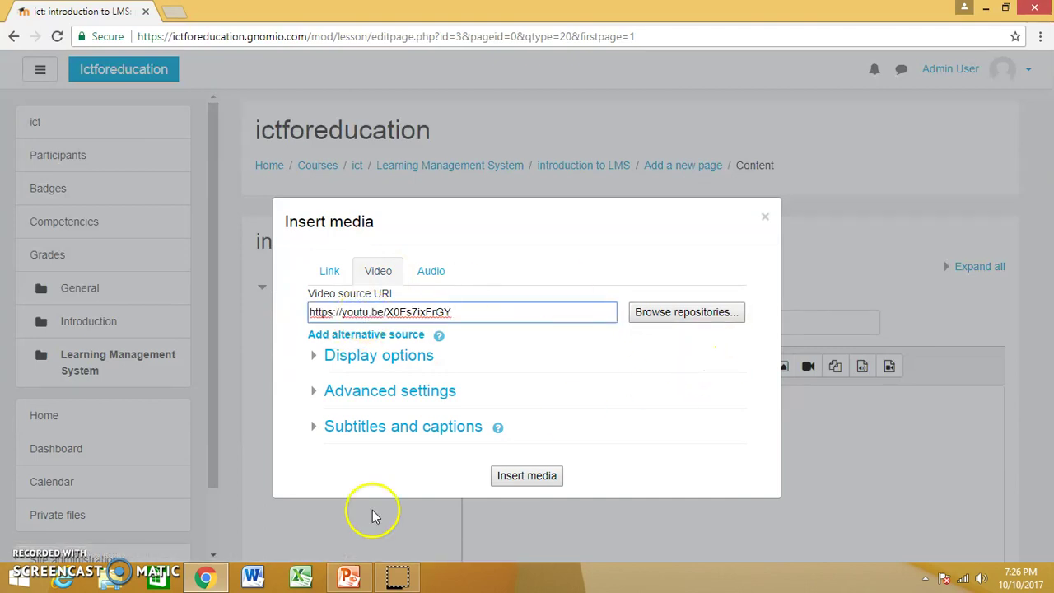
pyautogui.click(537, 476)
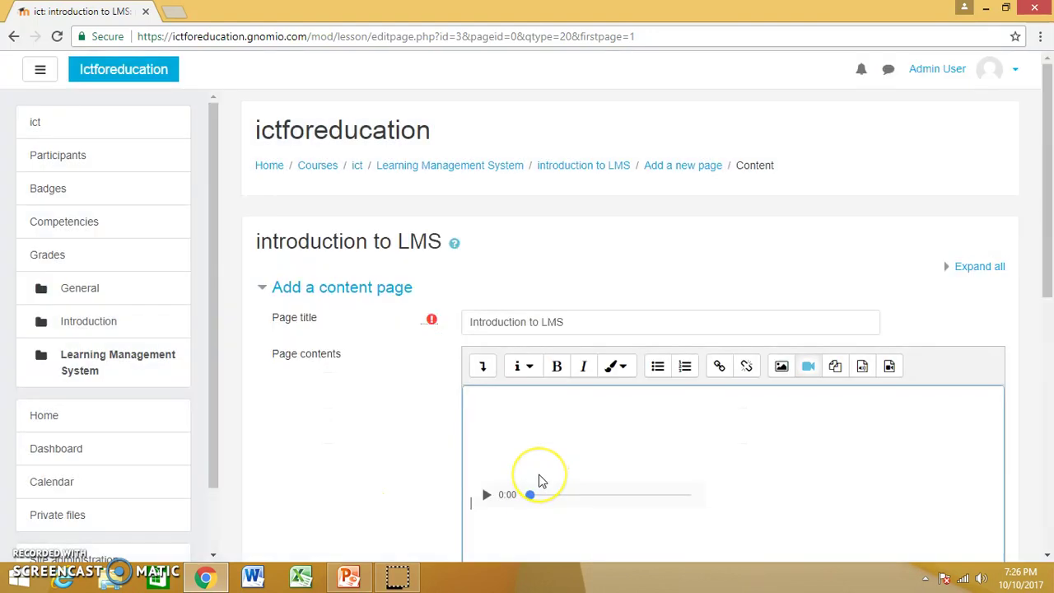
pyautogui.click(1048, 557)
pyautogui.moveTo(1048, 557); pyautogui.dragTo(1048, 557)
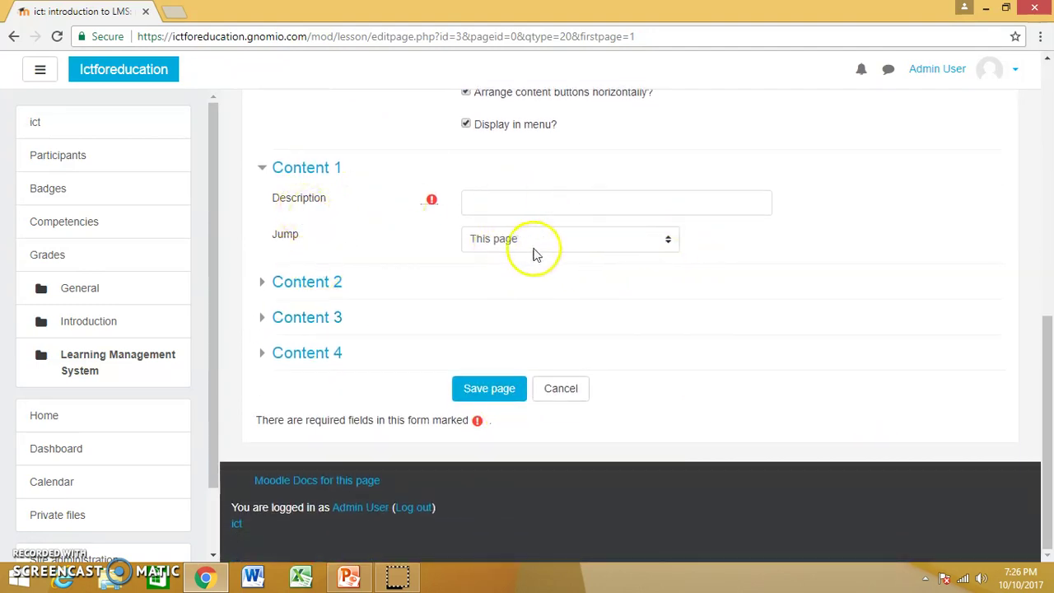
# Step: Give Content 1 the description 'This video gives Introduction to LMS' and save the page
pyautogui.click(489, 389)
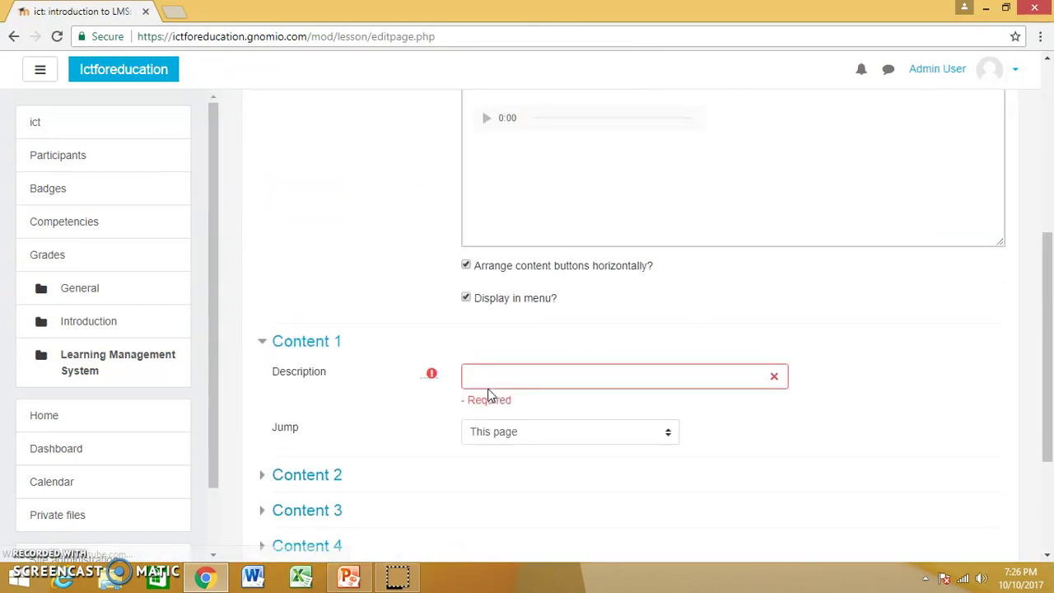
pyautogui.click(516, 355)
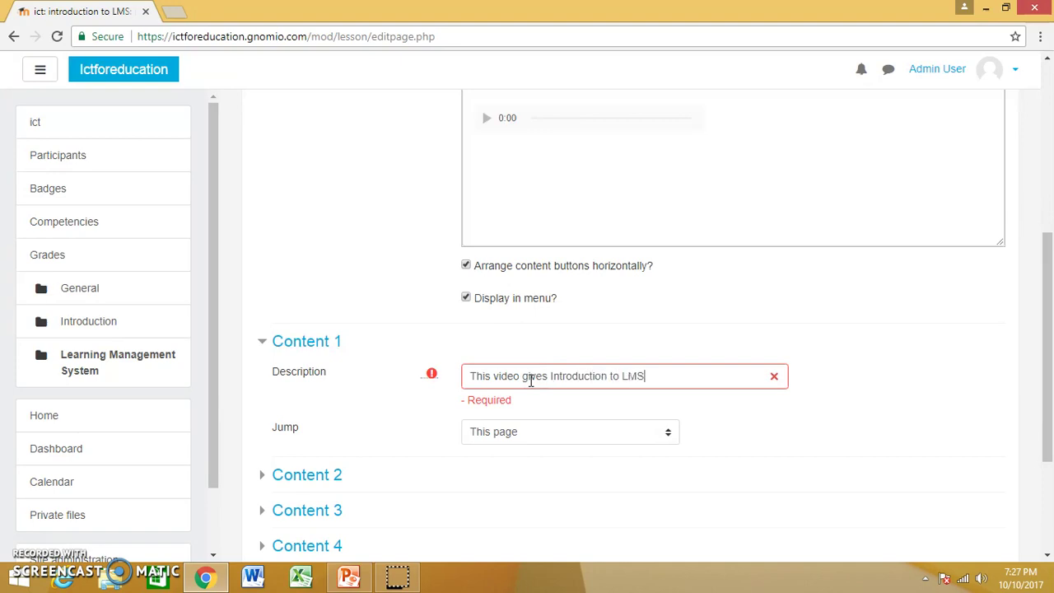
pyautogui.click(1047, 555)
pyautogui.click(1048, 556)
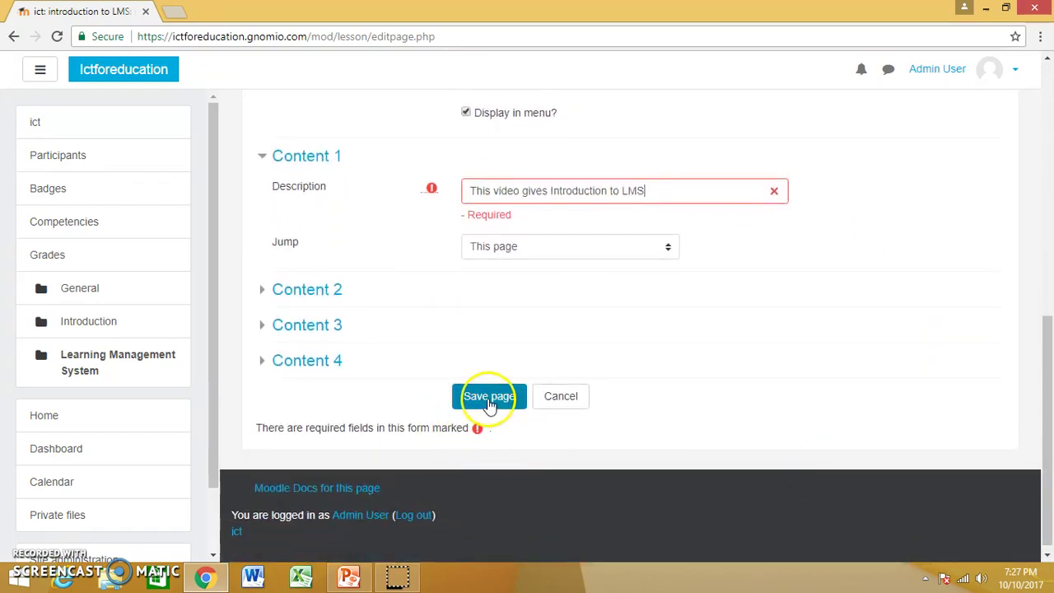
pyautogui.click(490, 390)
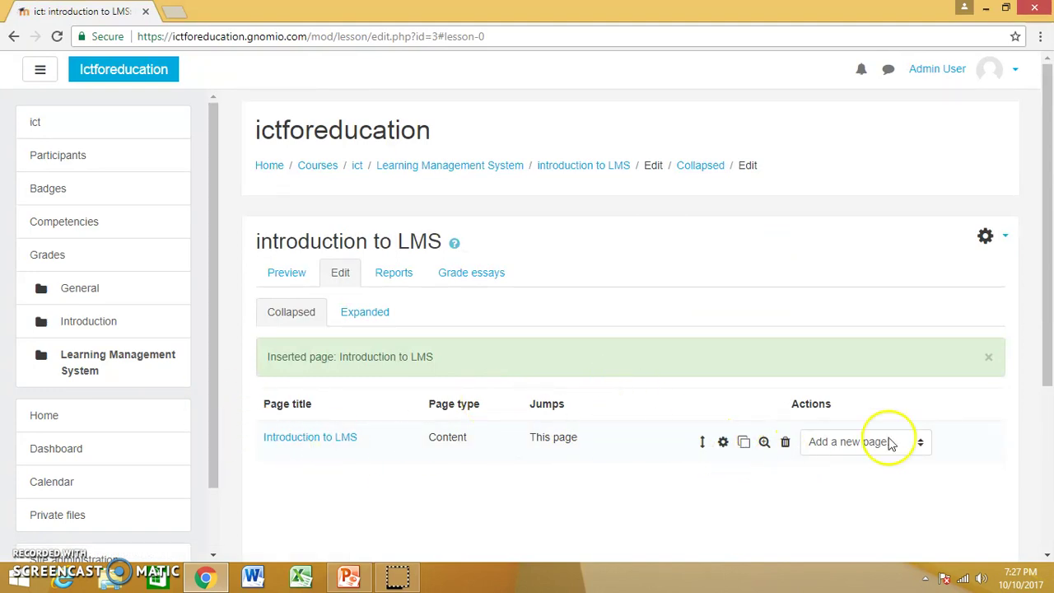
# Step: Preview the lesson and scroll to the video and its 'This video gives Introduction to LMS' button
pyautogui.click(285, 275)
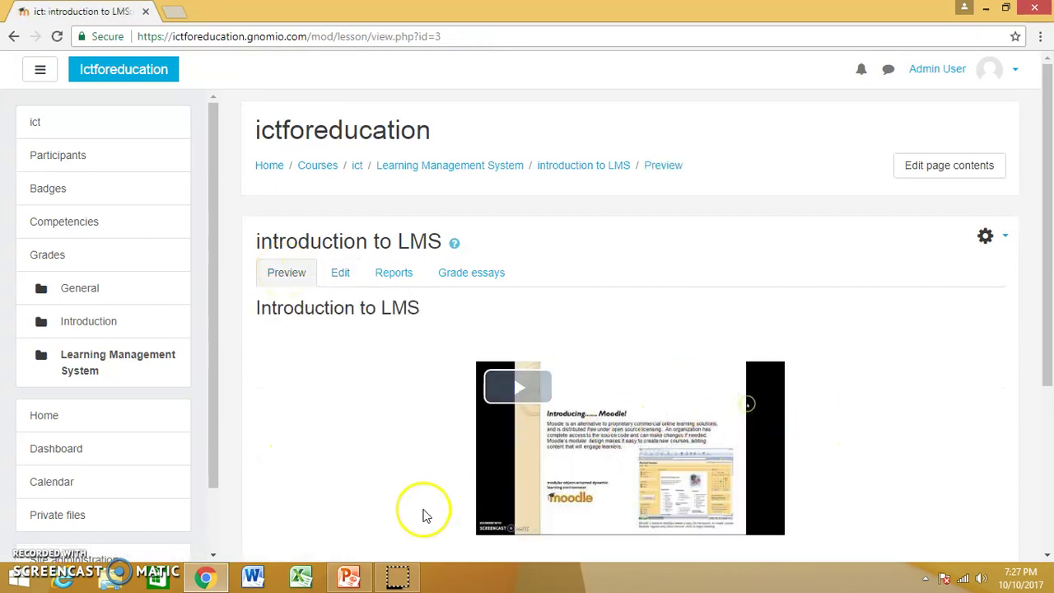
pyautogui.click(1047, 557)
pyautogui.click(1048, 558)
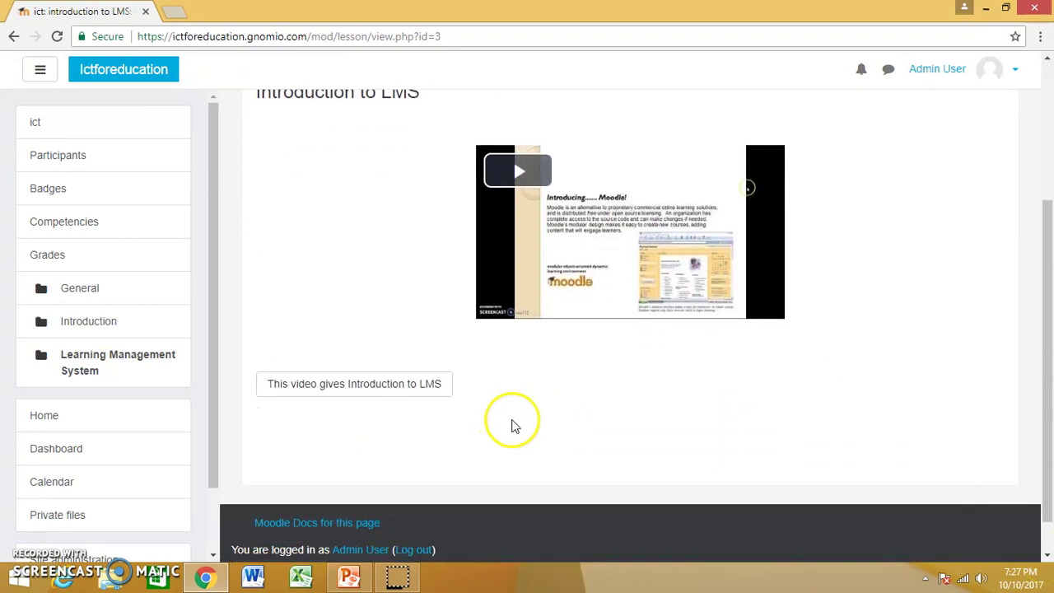